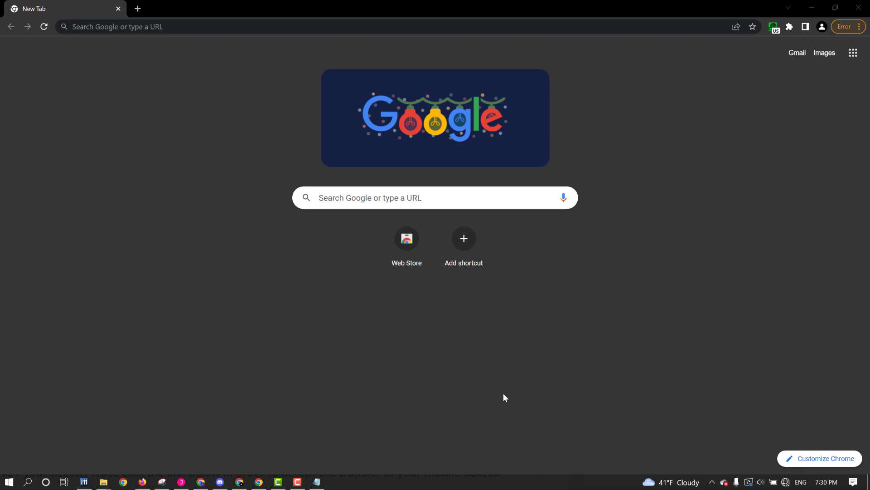
Step: Choose Add from the toolbar profile menu to start a new Chrome profile
left_click(822, 26)
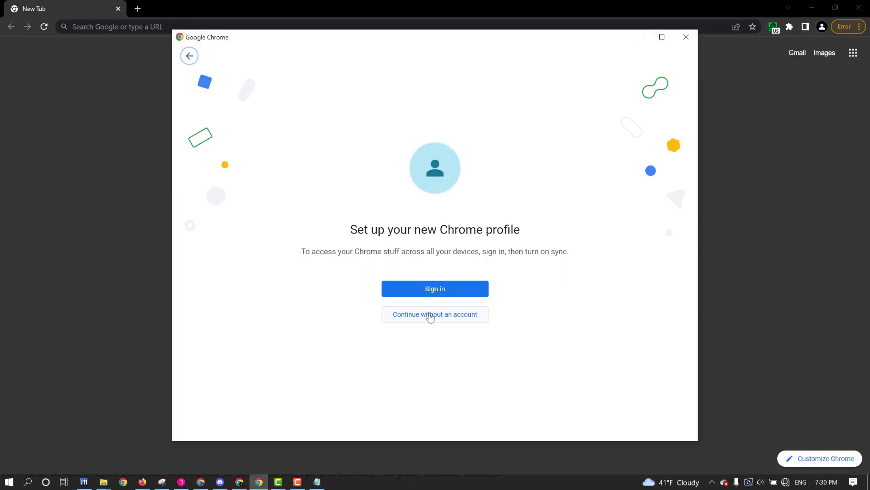
Step: Create an account-free profile named TM2 with the magenta theme and dismiss the profile tips
left_click(459, 315)
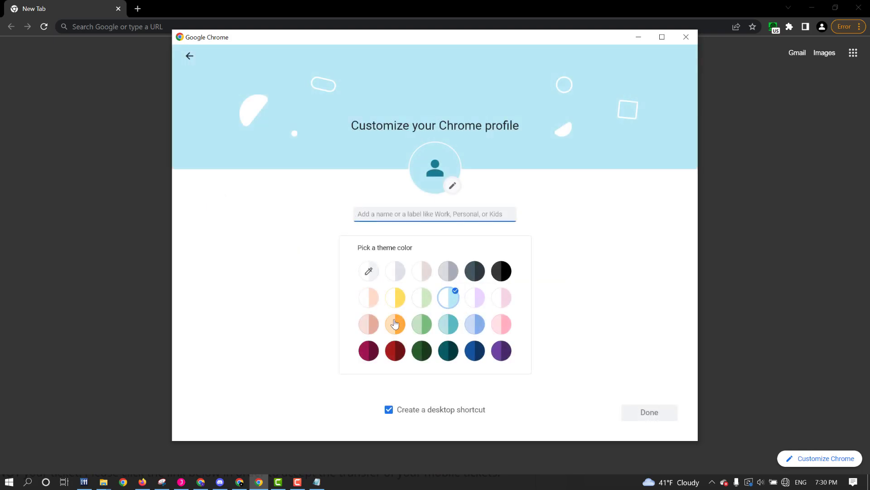
left_click(367, 352)
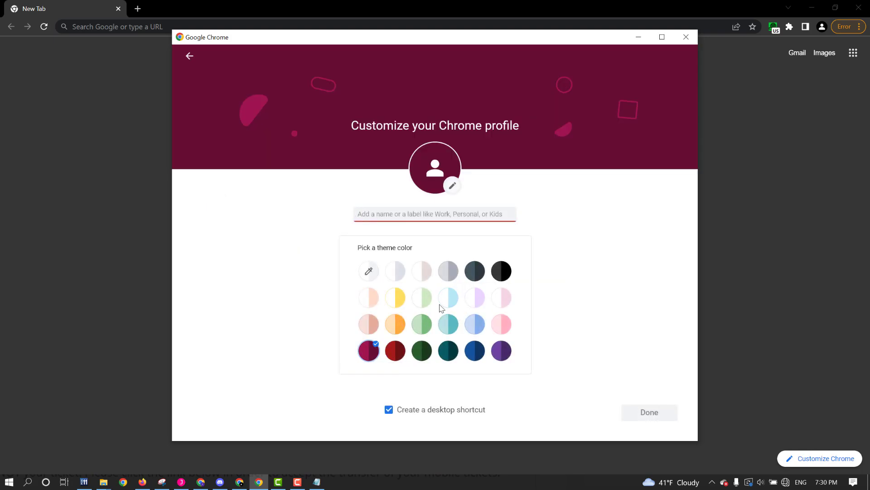
left_click(429, 215)
type("TM2")
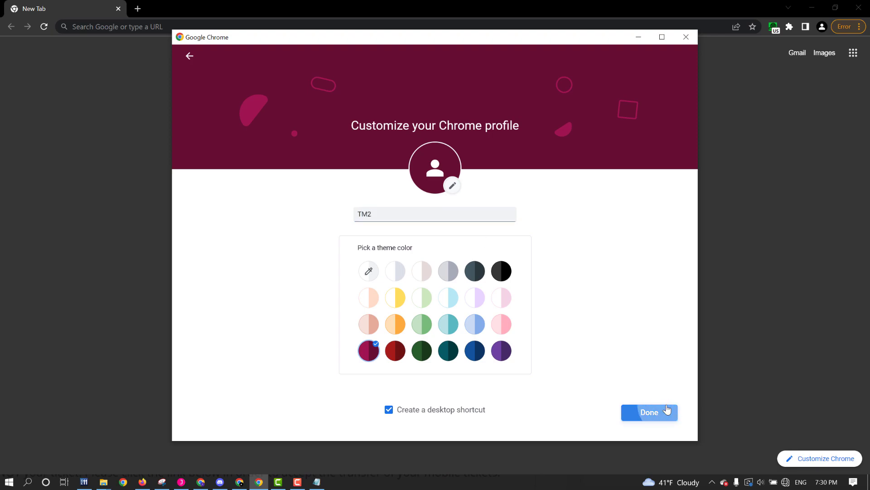
left_click(653, 412)
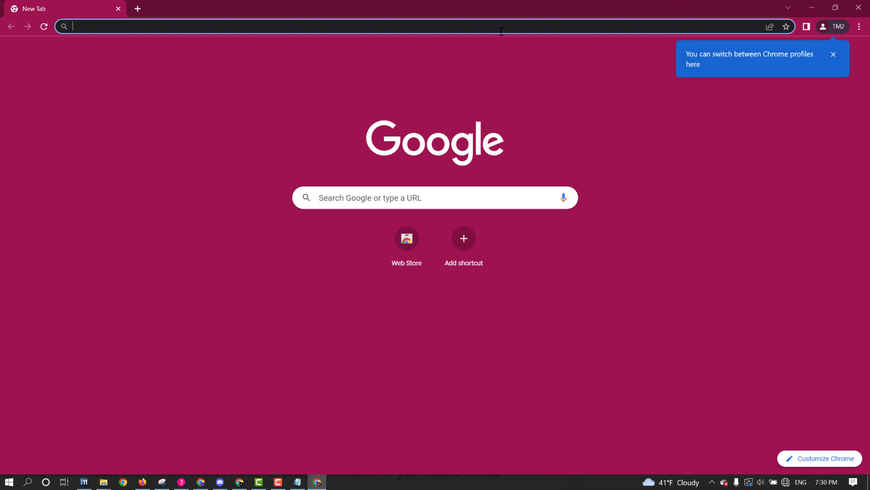
left_click(834, 54)
left_click(838, 26)
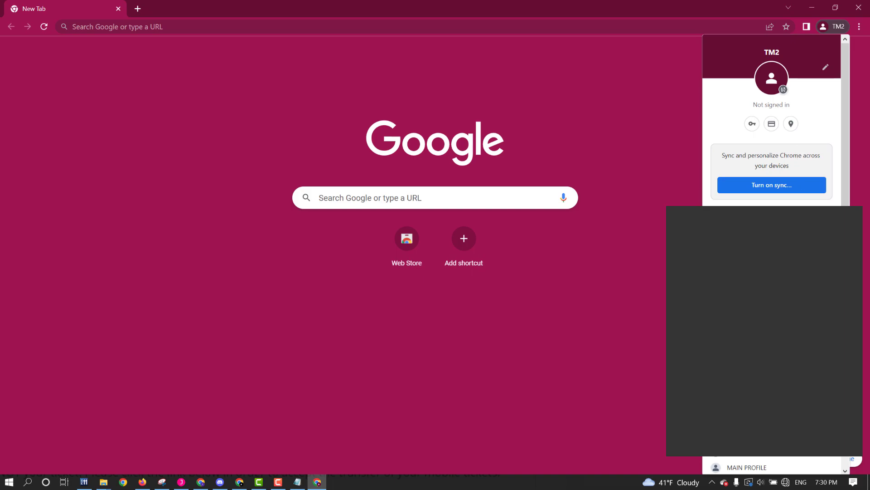
left_click(658, 203)
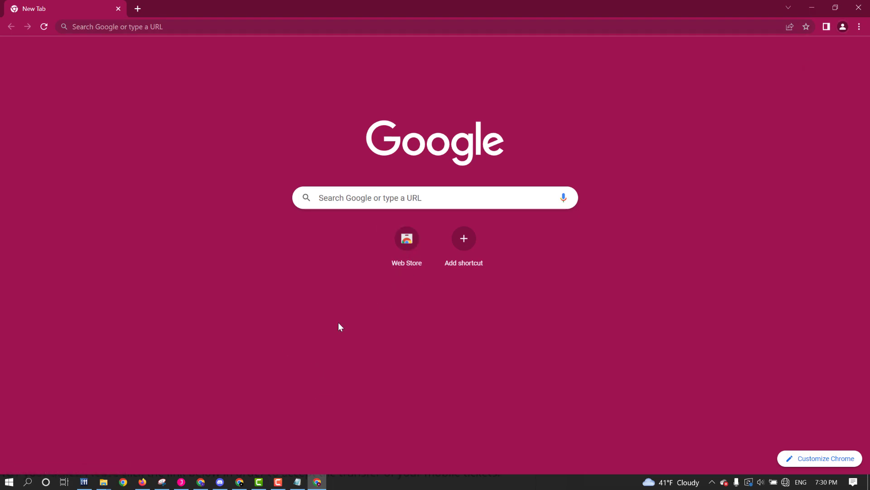
Step: Go from Settings to the Extensions page and turn on Developer mode
left_click(859, 26)
left_click(859, 27)
left_click(859, 27)
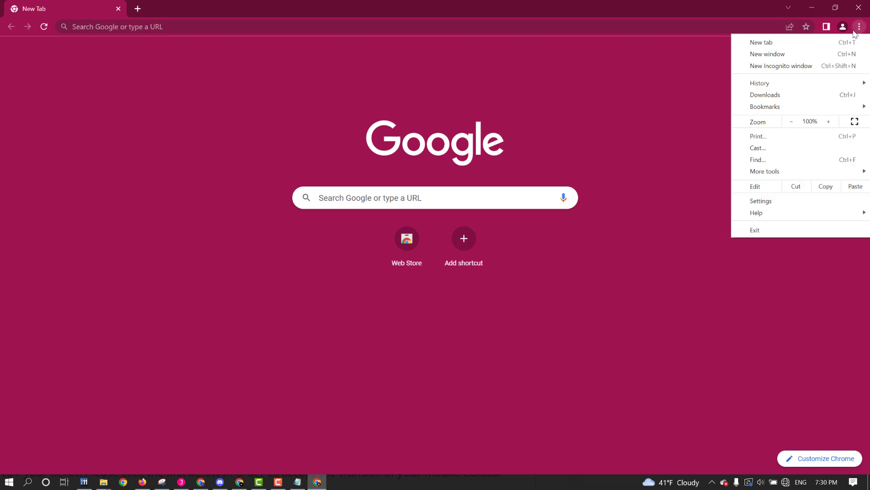
left_click(769, 202)
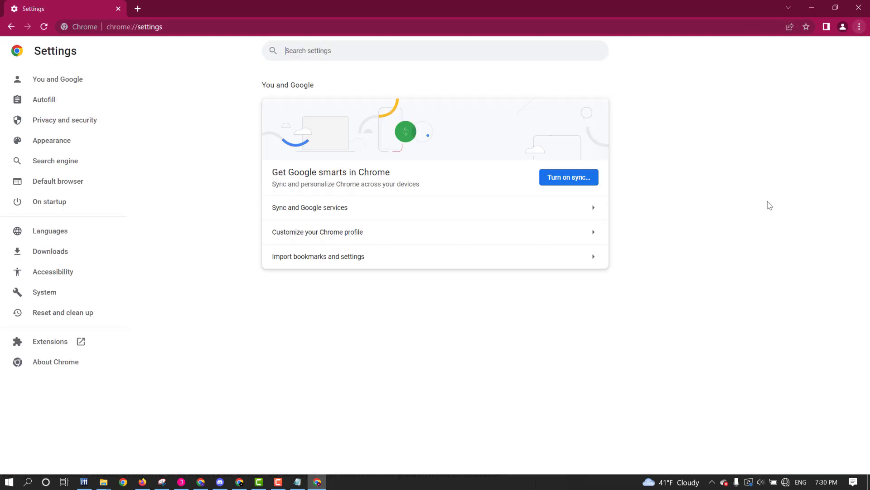
left_click(69, 342)
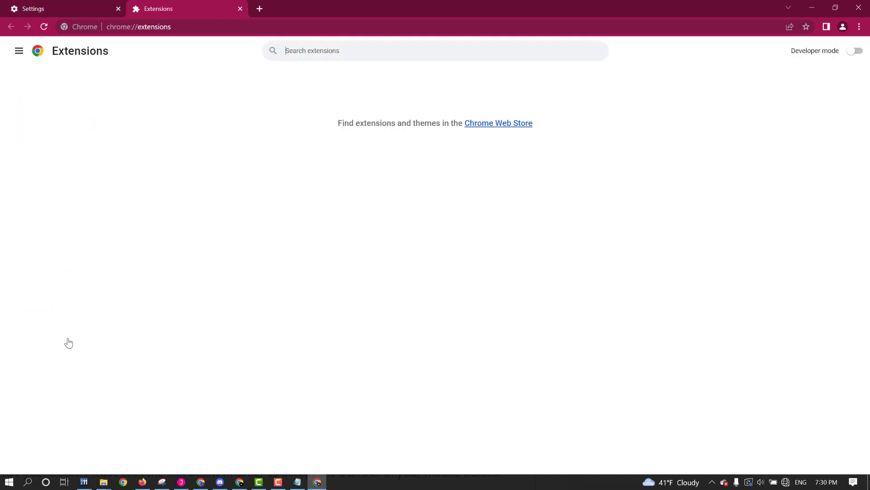
left_click(857, 51)
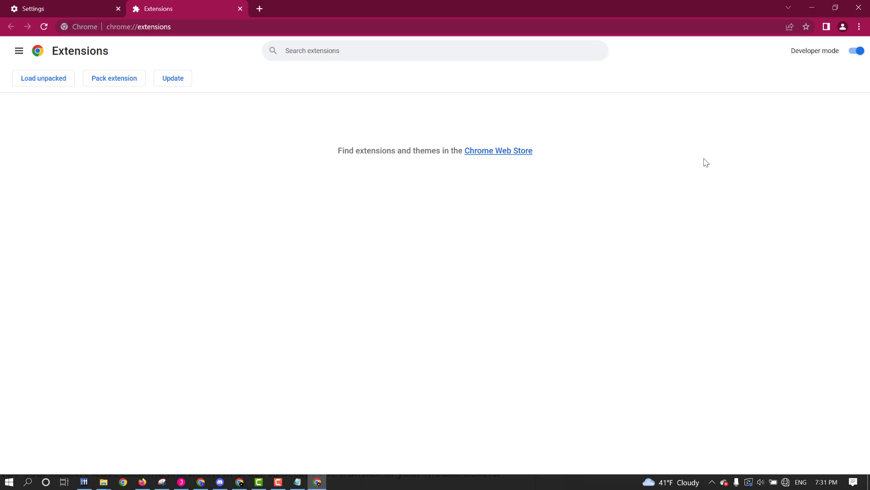
Step: Load the chrome://extensions page again in a new tab
left_click(193, 23)
key("ctrl+c")
left_click(259, 9)
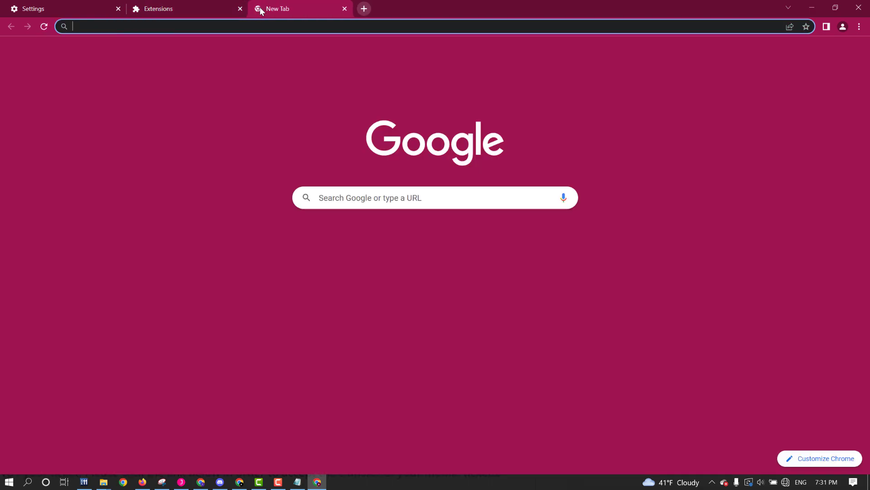
key("ctrl+v")
key("Return")
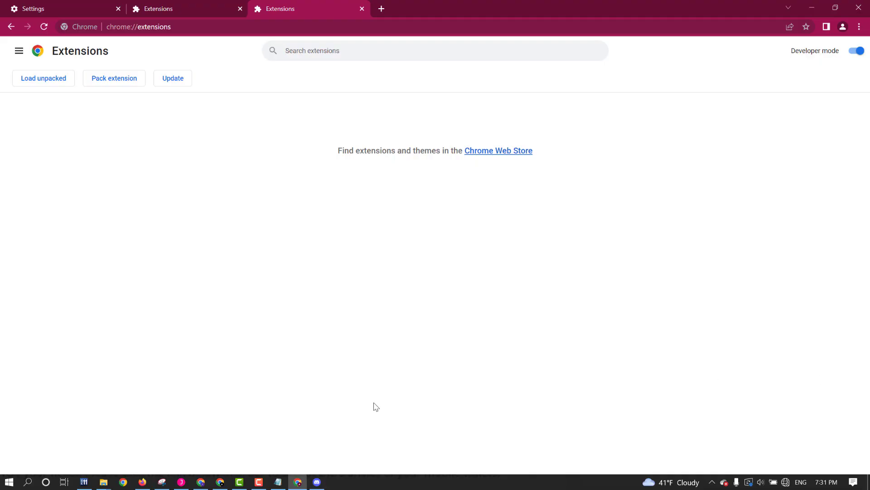
Step: Load the BP Proxy Switcher Web Store page, close the extra tabs, and add the extension
left_click(230, 27)
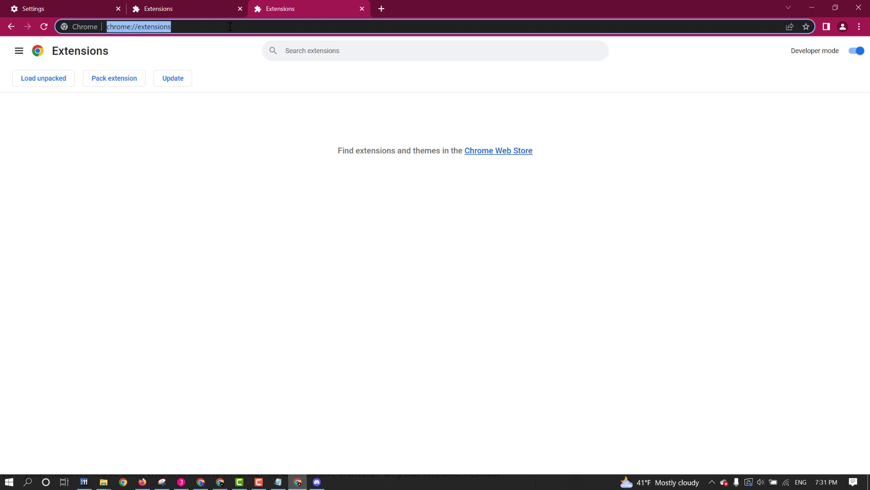
type("https://chrome.google.com/webstore/detail/bp-proxy-switcher/bapeomcobggcdleohggighcjbeeglhbn?hl=en")
key("Return")
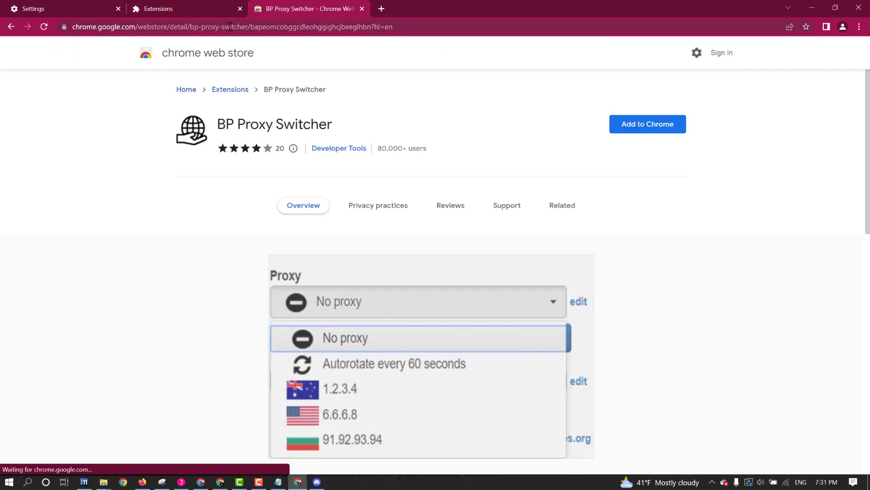
left_click(118, 9)
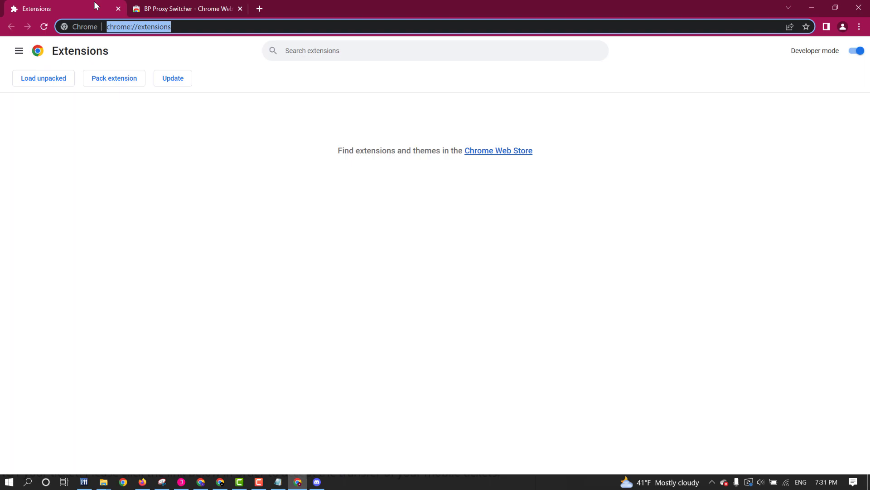
left_click(118, 8)
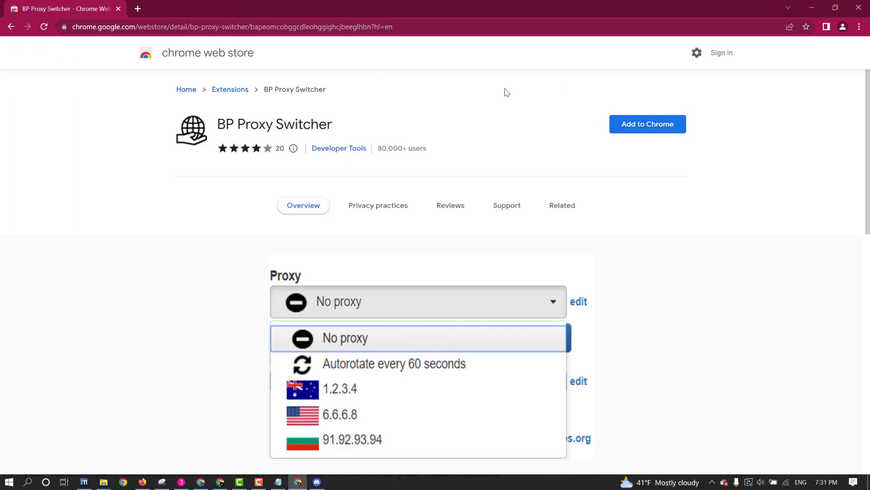
left_click(644, 117)
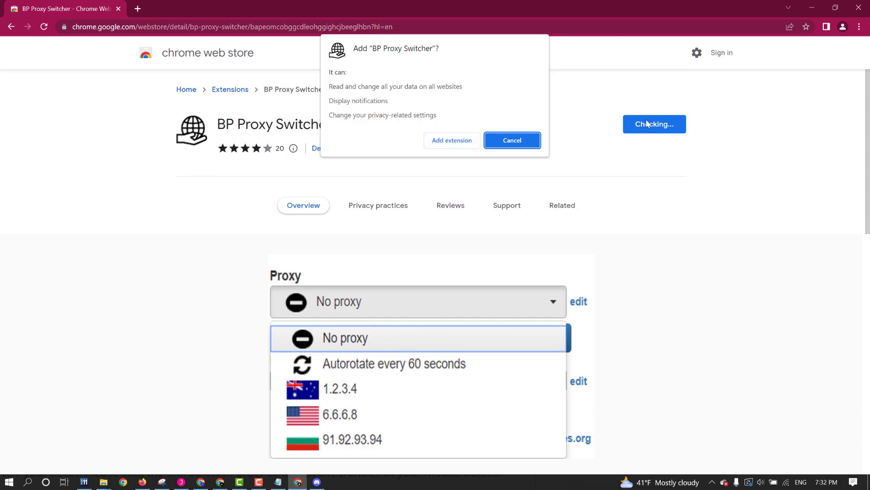
left_click(442, 143)
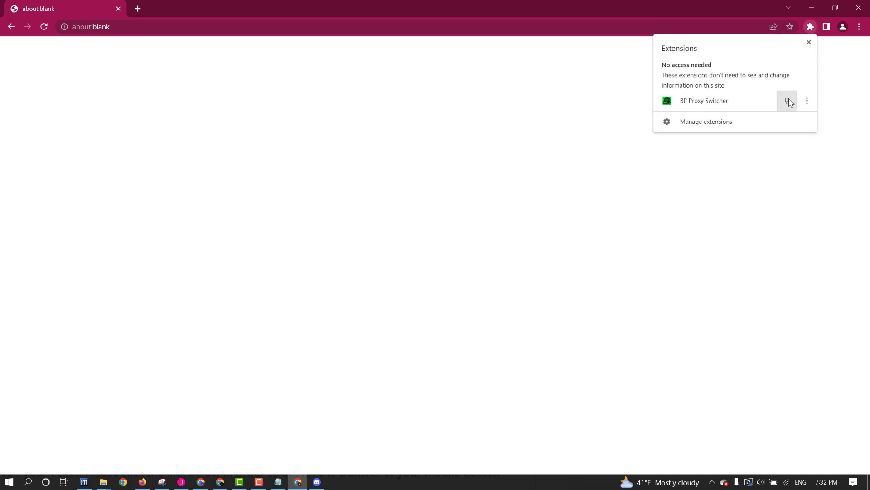
Step: Pin BP Proxy Switcher to the toolbar and open its proxy list editor
left_click(787, 101)
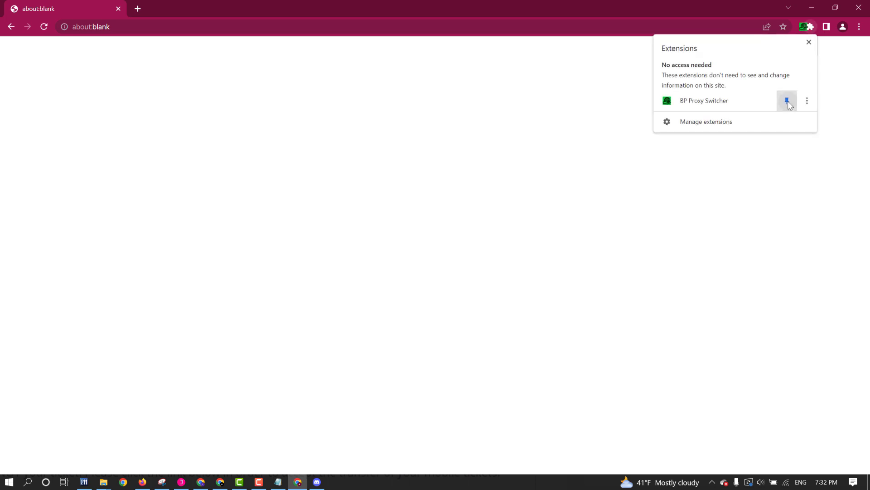
left_click(737, 104)
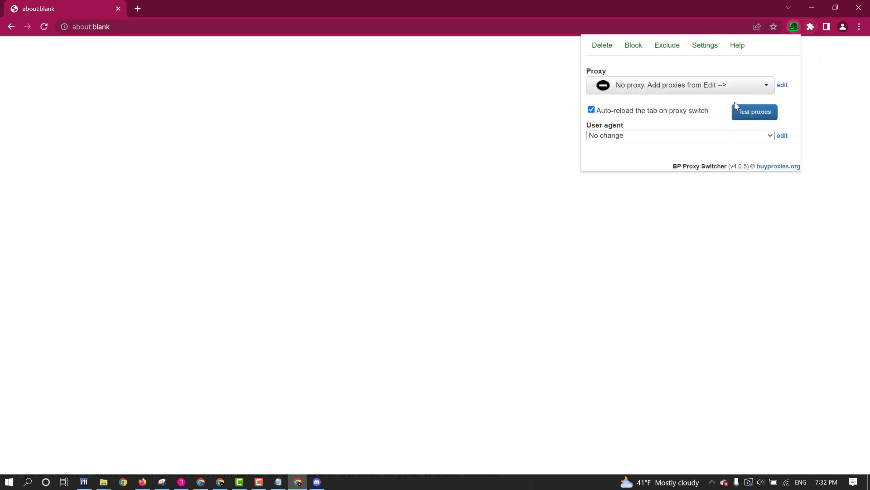
left_click(783, 86)
left_click(676, 140)
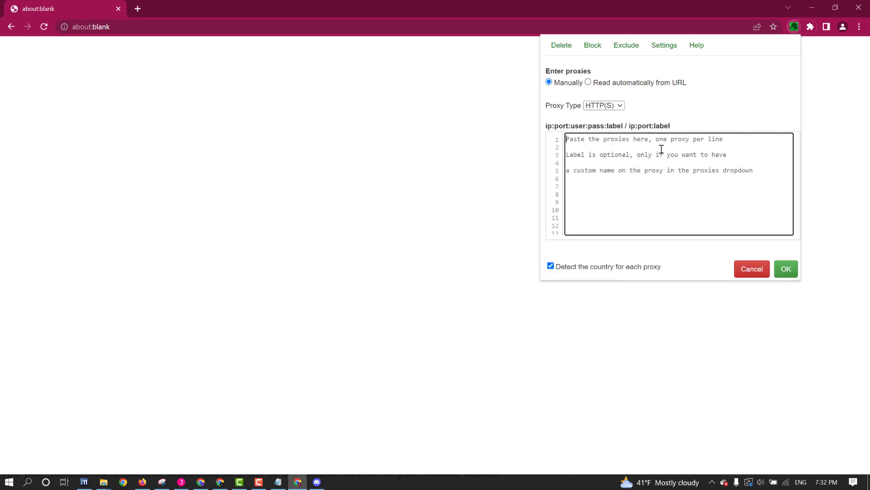
Step: Get the proxy line from the Notepad proxy file and reopen the proxy entry editor
left_click_drag(278, 481, 360, 460)
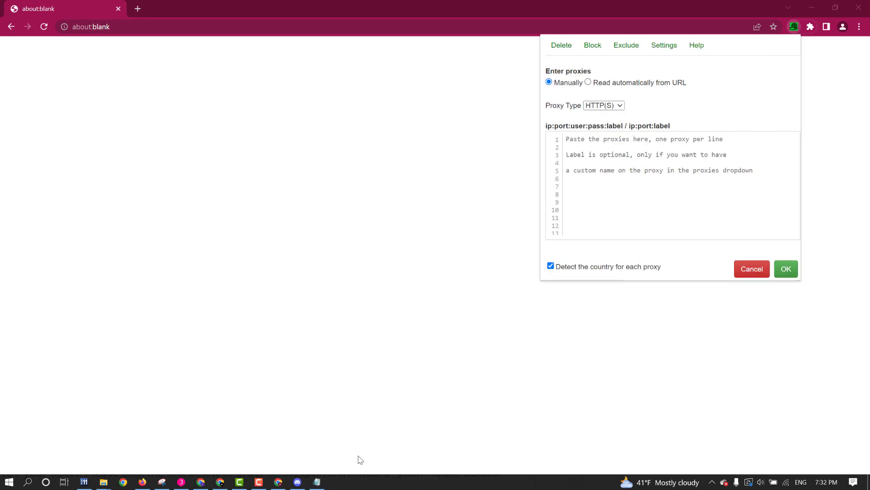
left_click(317, 481)
left_click(739, 92)
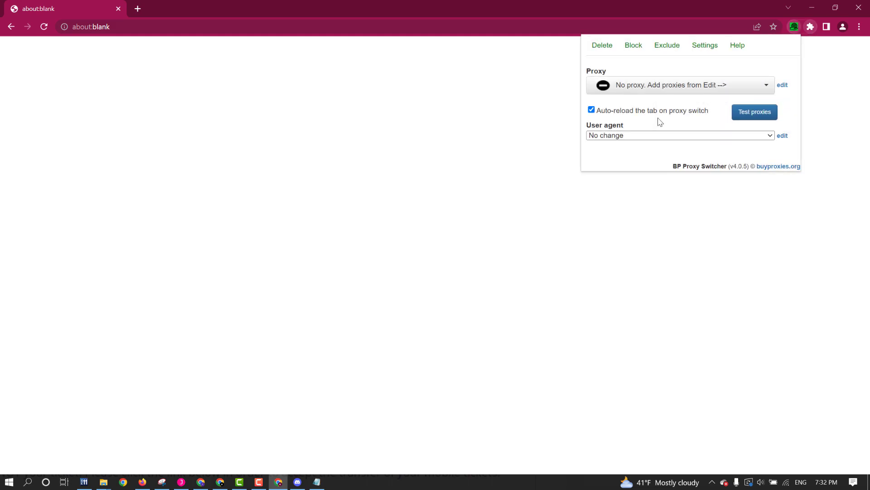
left_click(783, 84)
Step: Paste and save the proxy line, then make 156.193.144.226 the active proxy
left_click(627, 143)
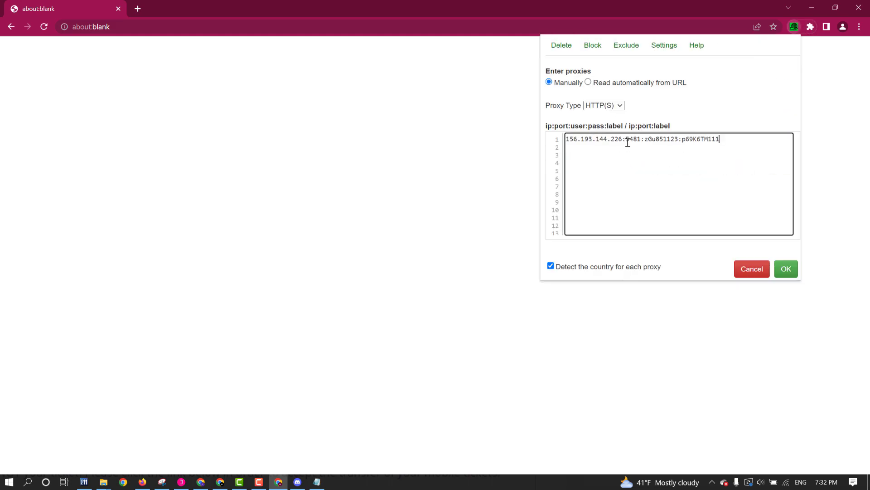
left_click(786, 269)
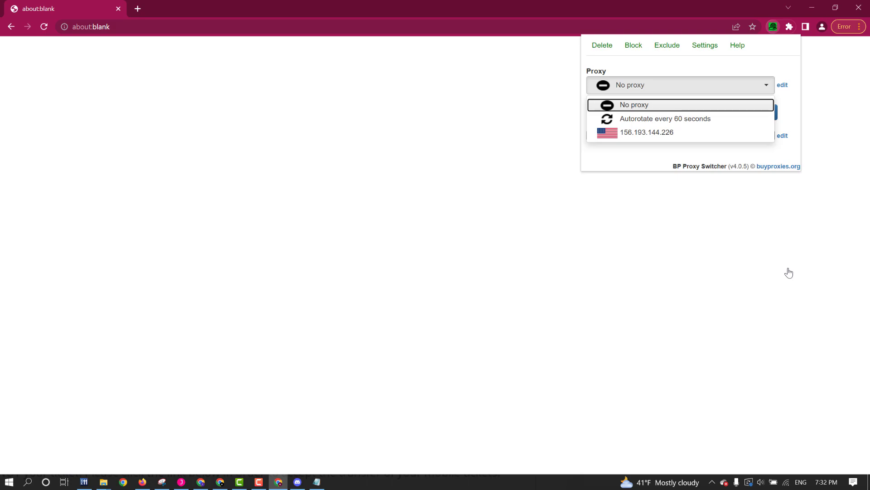
left_click(664, 132)
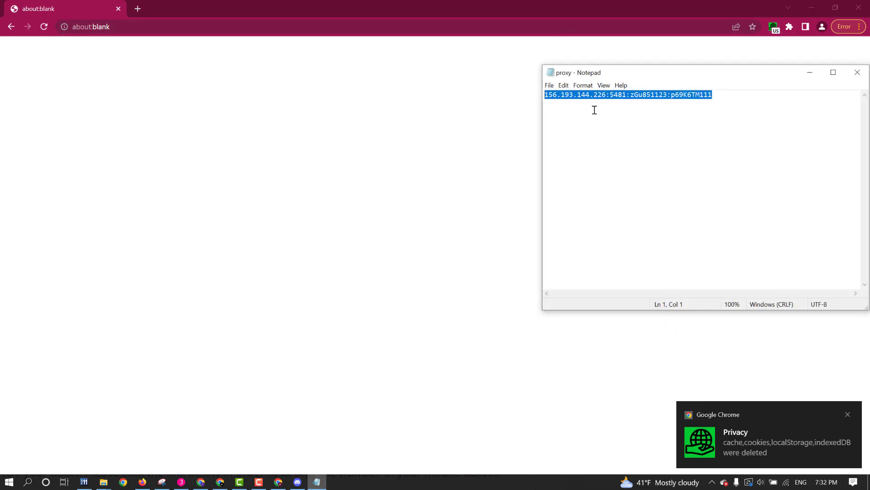
Step: Bring the Notepad proxy file back in front of the browser
left_click(594, 109)
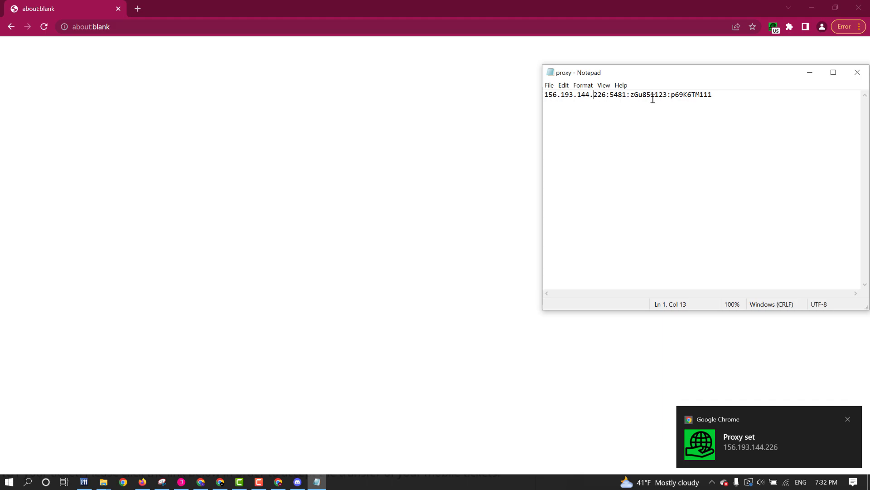
Step: Enter google.com in Chrome's address bar
left_click(319, 28)
type("google.com")
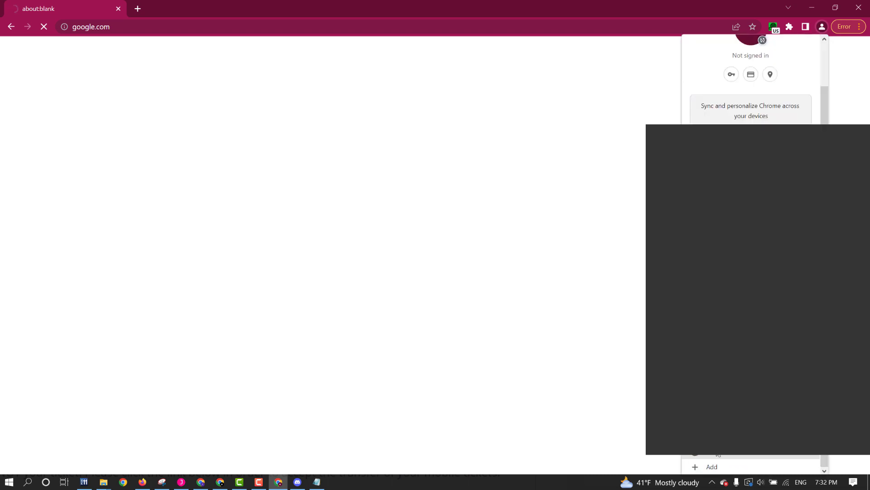
Step: Add an account-free profile named TM3 with the purple theme
left_click(709, 466)
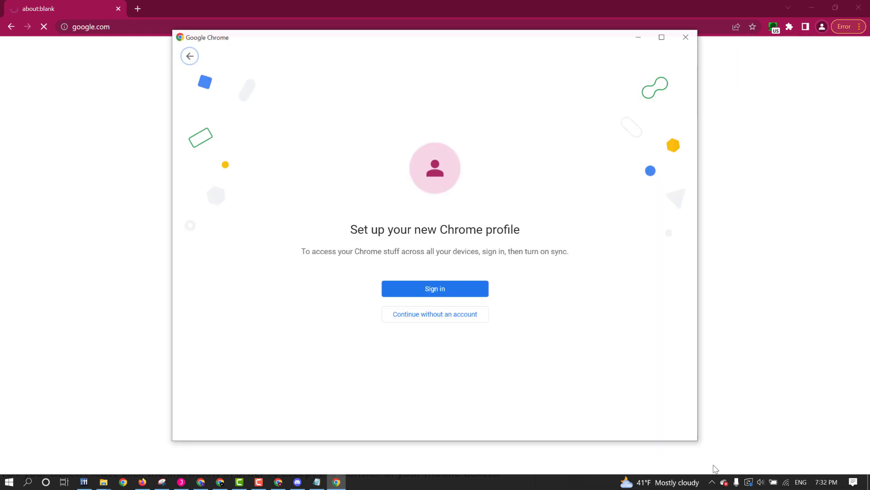
left_click(434, 316)
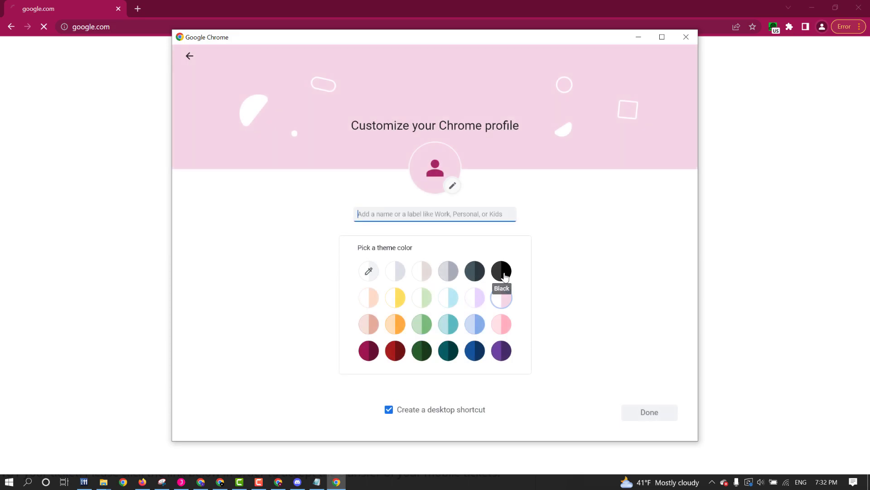
left_click(501, 350)
type("T")
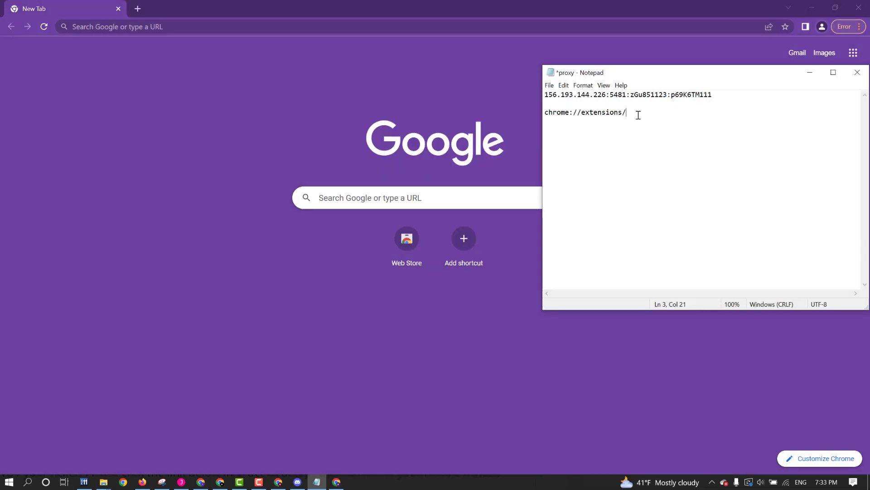
Step: Copy chrome://extensions/ from the notes, load it, and turn on Developer mode
left_click_drag(638, 115, 547, 116)
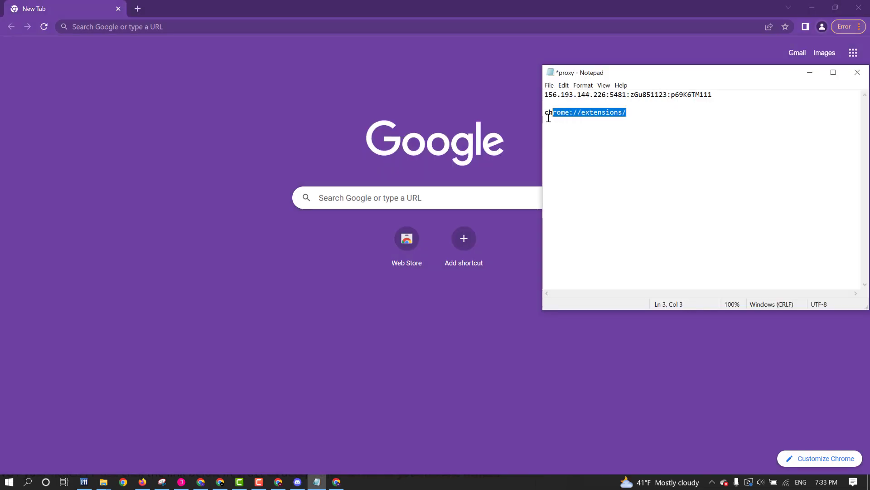
key("ctrl+c")
left_click(290, 25)
key("ctrl+v")
key("Return")
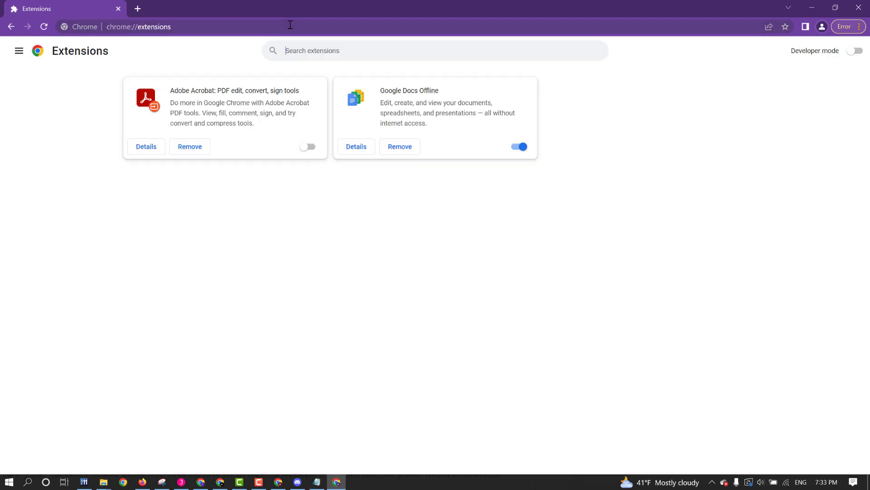
left_click(856, 51)
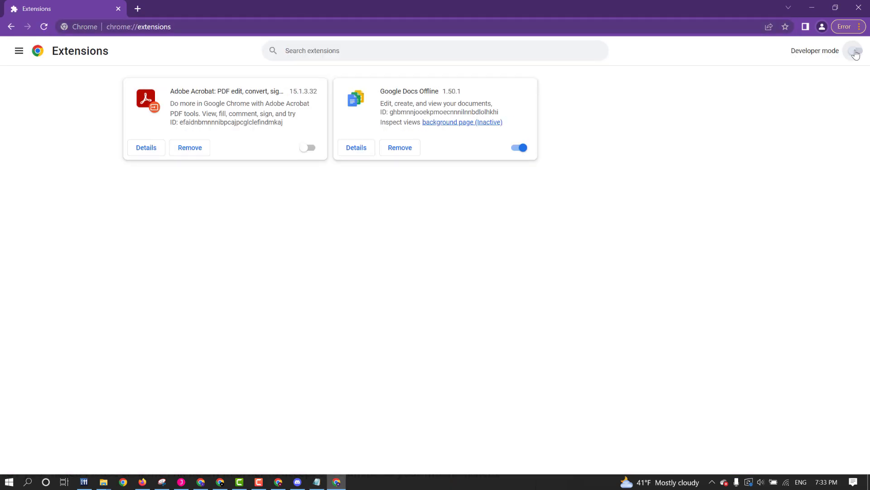
Step: Search 'bp proxy switcher', open its Web Store listing, and add the extension
left_click(333, 25)
type("b")
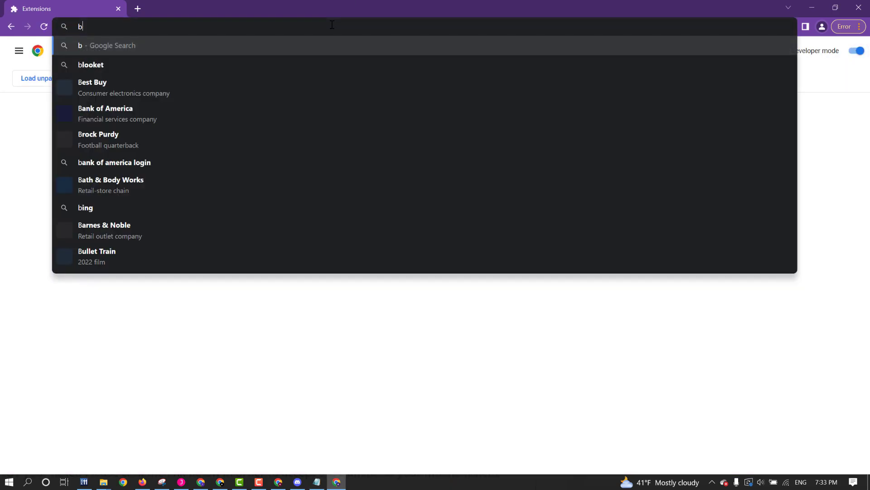
type("p p")
key("BackSpace")
type("proxy switcher")
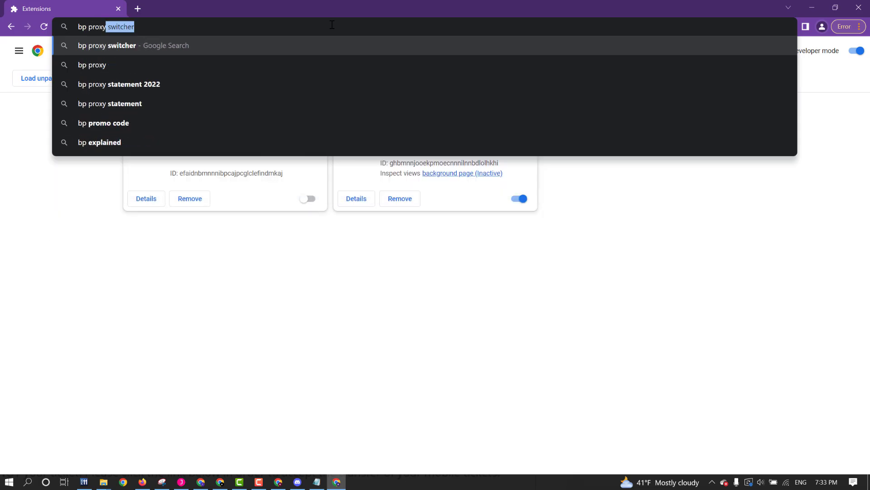
key("Return")
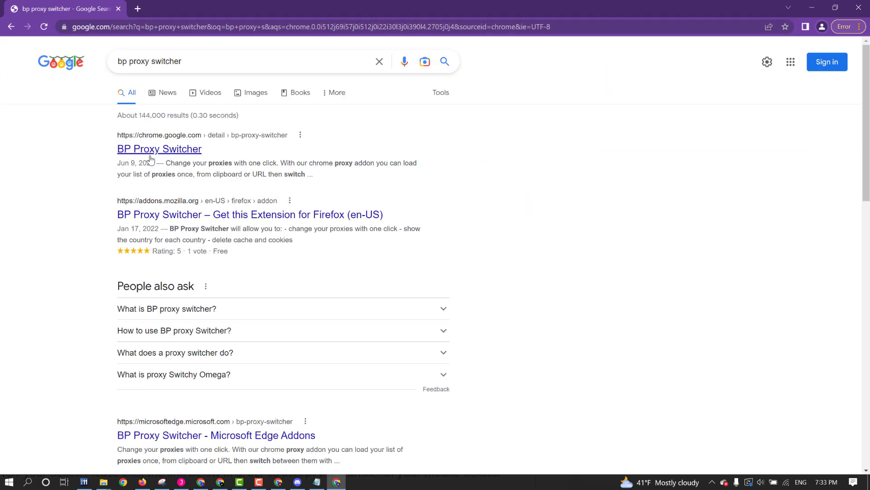
left_click(152, 152)
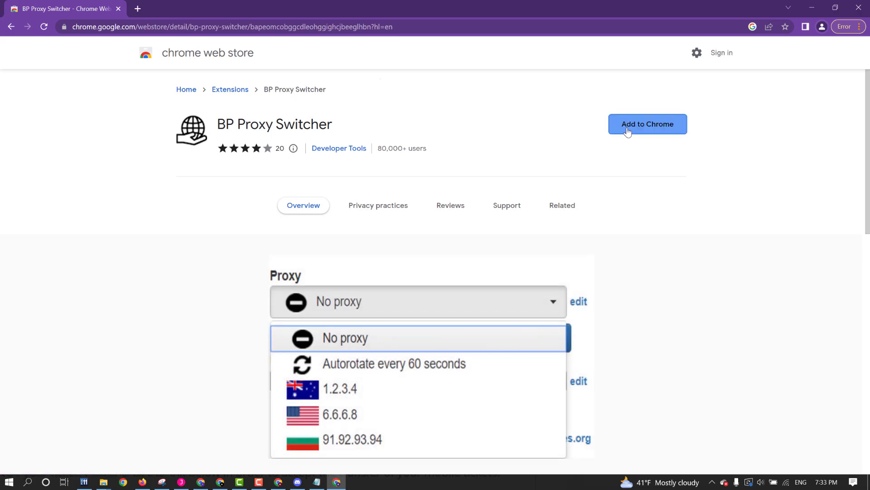
left_click(629, 129)
left_click(463, 144)
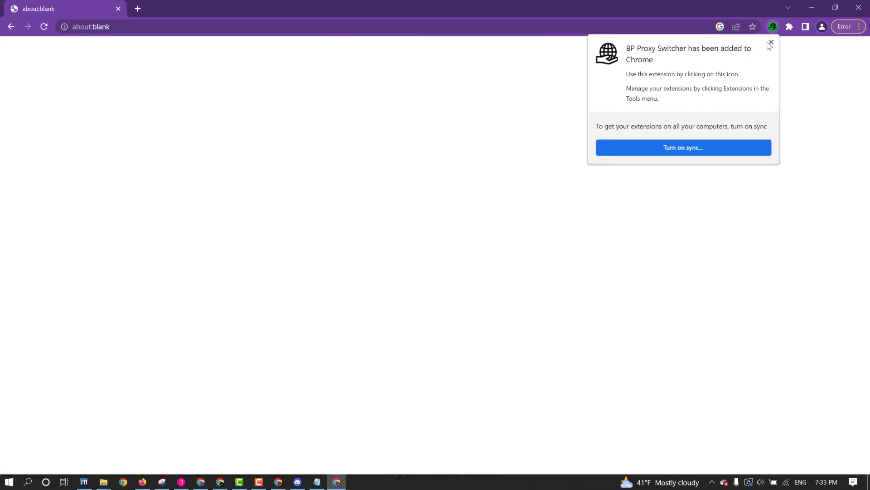
Step: Dismiss the install notice and pin BP Proxy Switcher to the toolbar
left_click(772, 43)
left_click(789, 27)
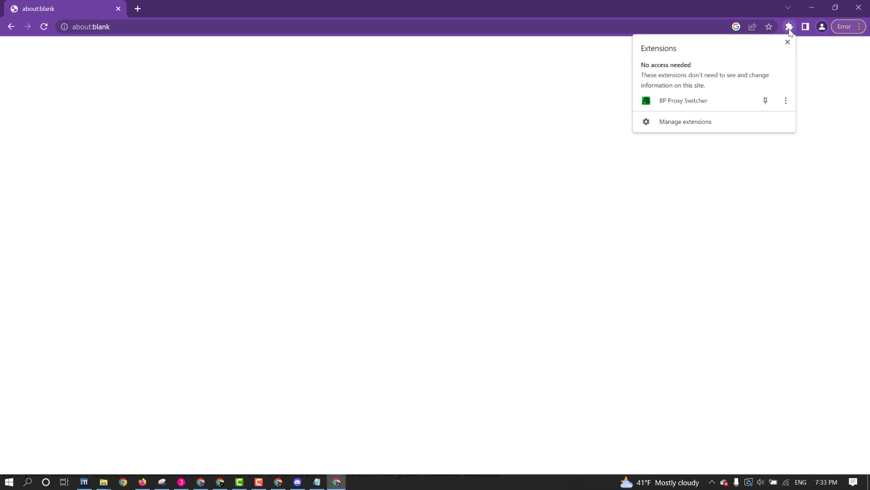
left_click(765, 99)
left_click(725, 100)
Step: In the proxy editor, remove the wrongly pasted address
left_click(761, 86)
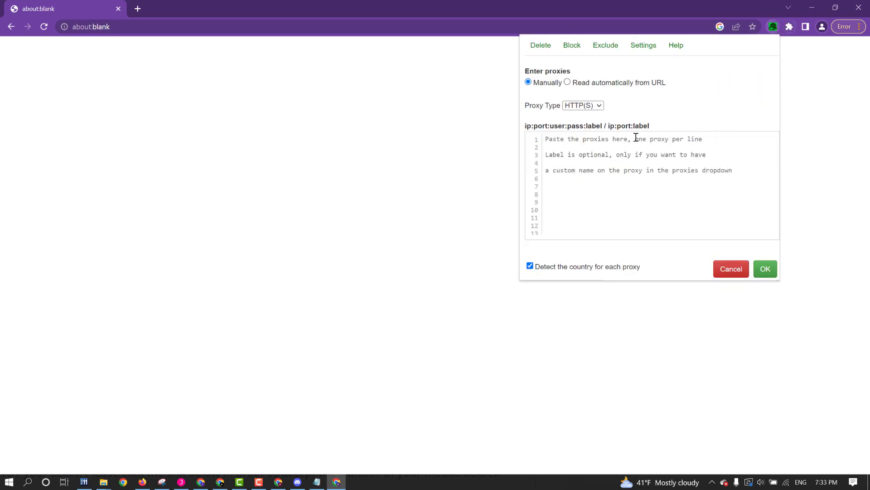
left_click(628, 142)
key("ctrl+v")
left_click_drag(630, 142, 464, 144)
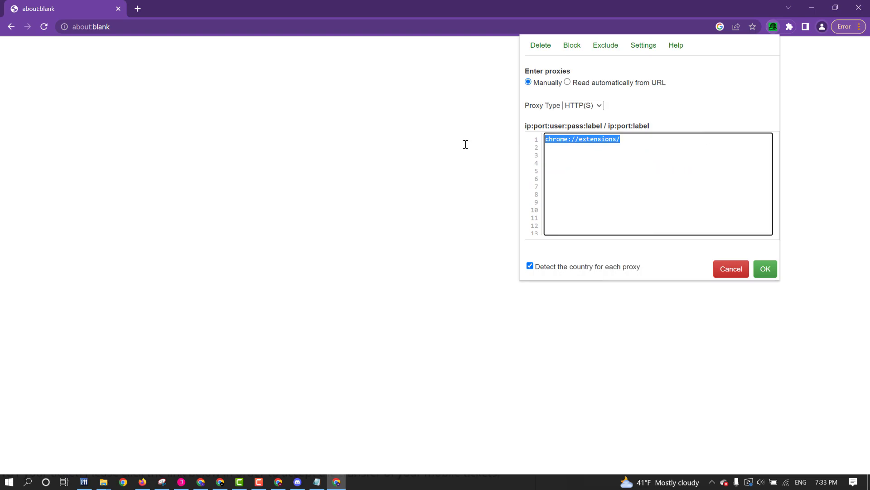
key("BackSpace")
Step: Copy the 156.193.144.226 proxy line from Notepad into the editor and save the list
left_click(317, 482)
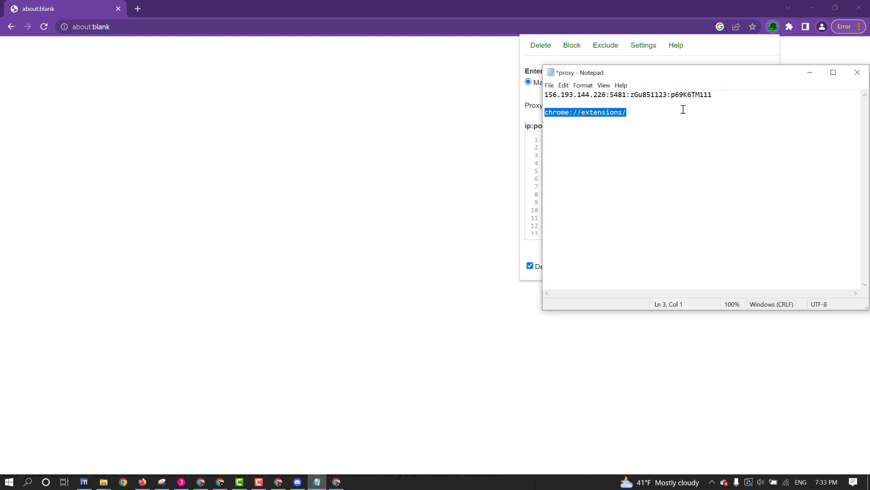
left_click_drag(720, 95, 561, 94)
left_click_drag(723, 95, 495, 96)
key("ctrl+c")
left_click(529, 151)
left_click(593, 151)
key("ctrl+v")
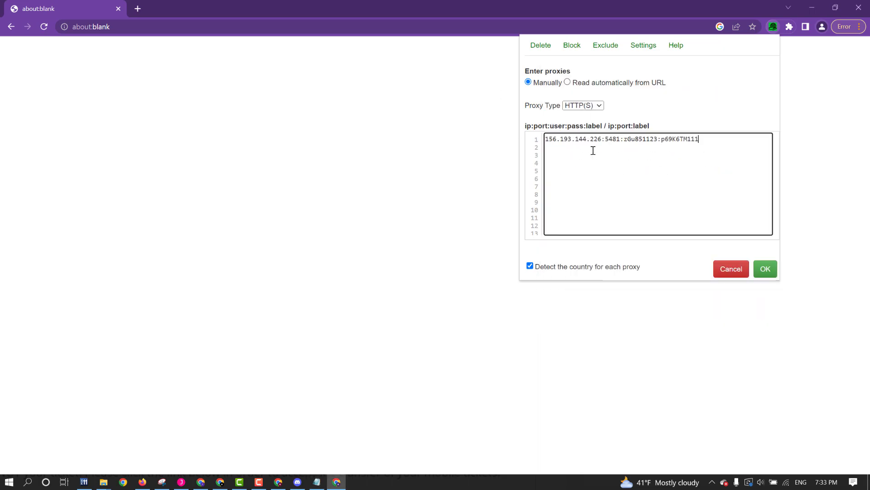
left_click(767, 268)
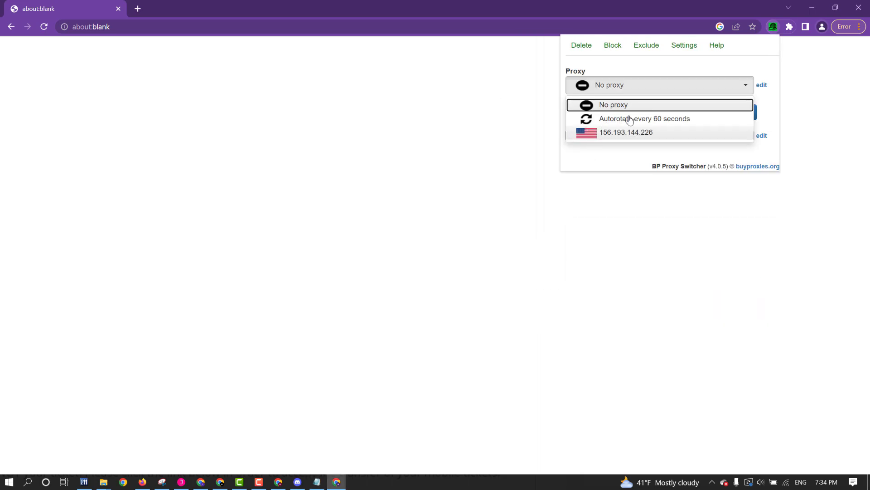
Step: Select proxy 156.193.144.226 in BP Proxy Switcher and close its panel
left_click(651, 132)
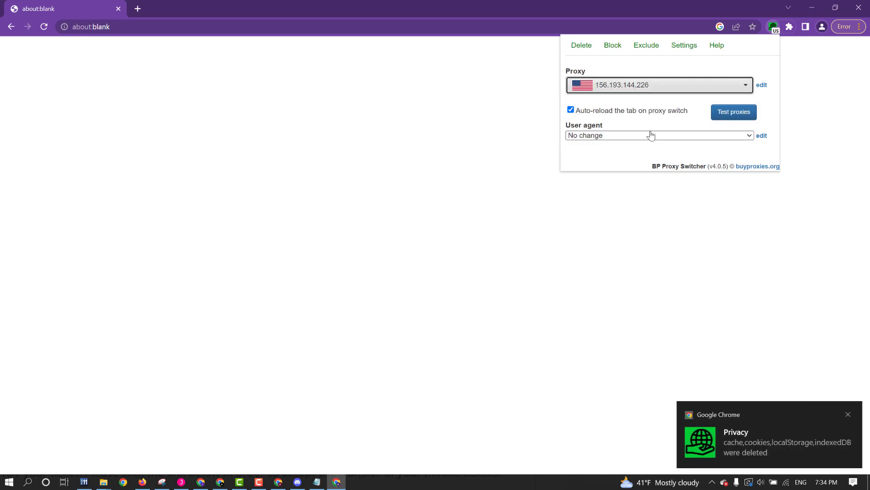
left_click(445, 189)
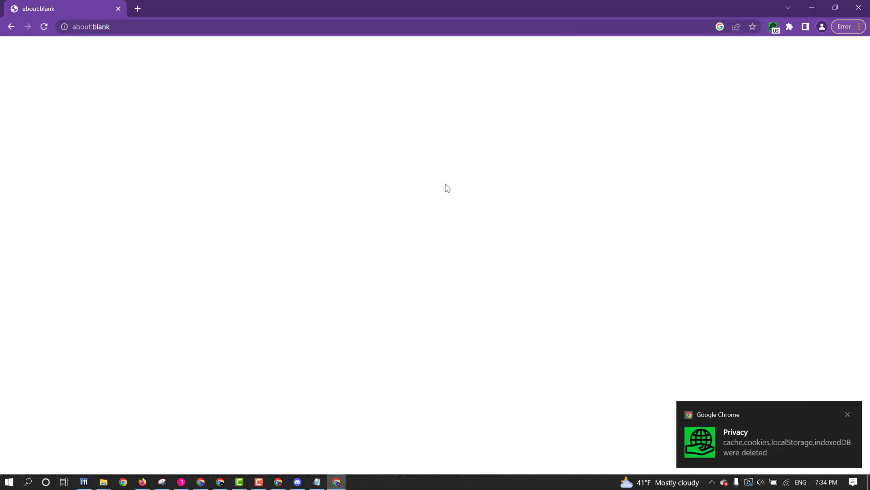